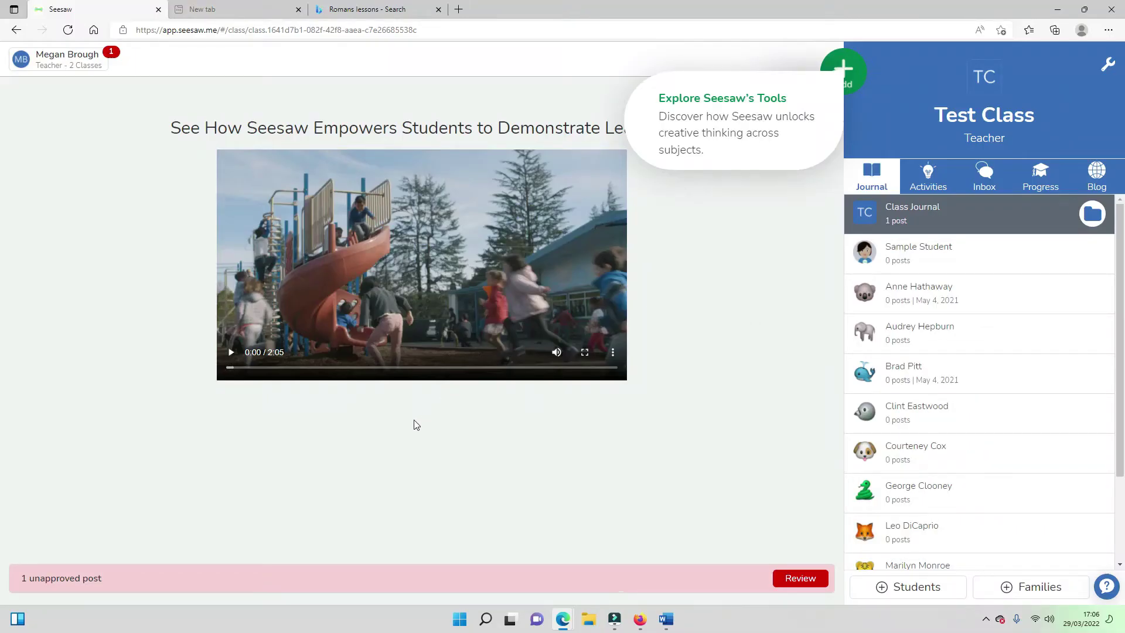
left_click(817, 582)
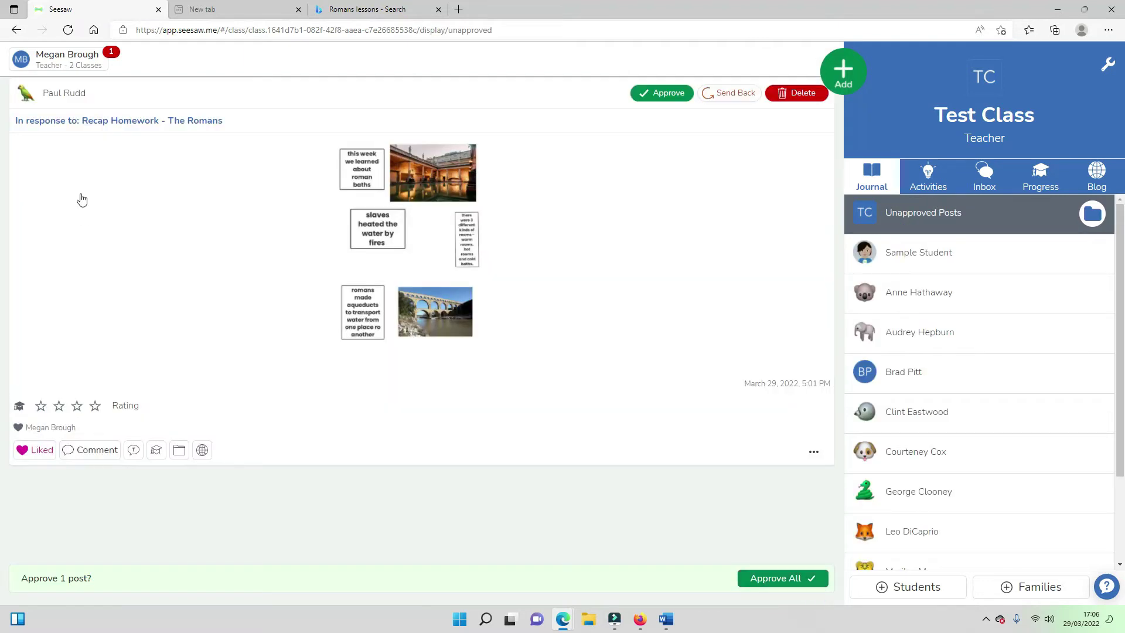
left_click(113, 121)
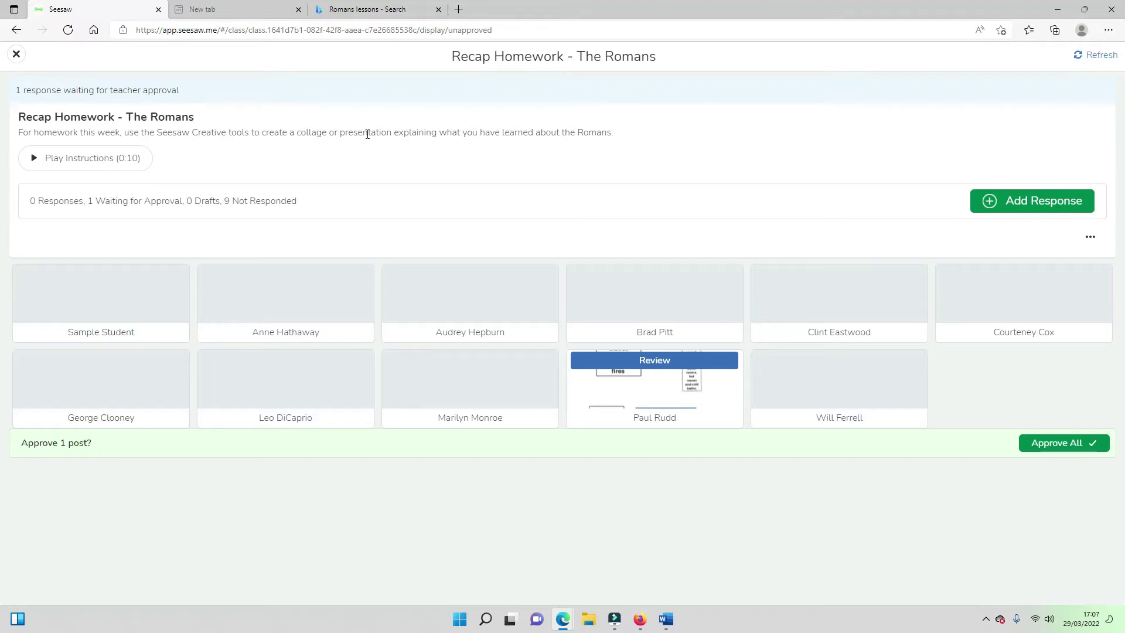
left_click(16, 54)
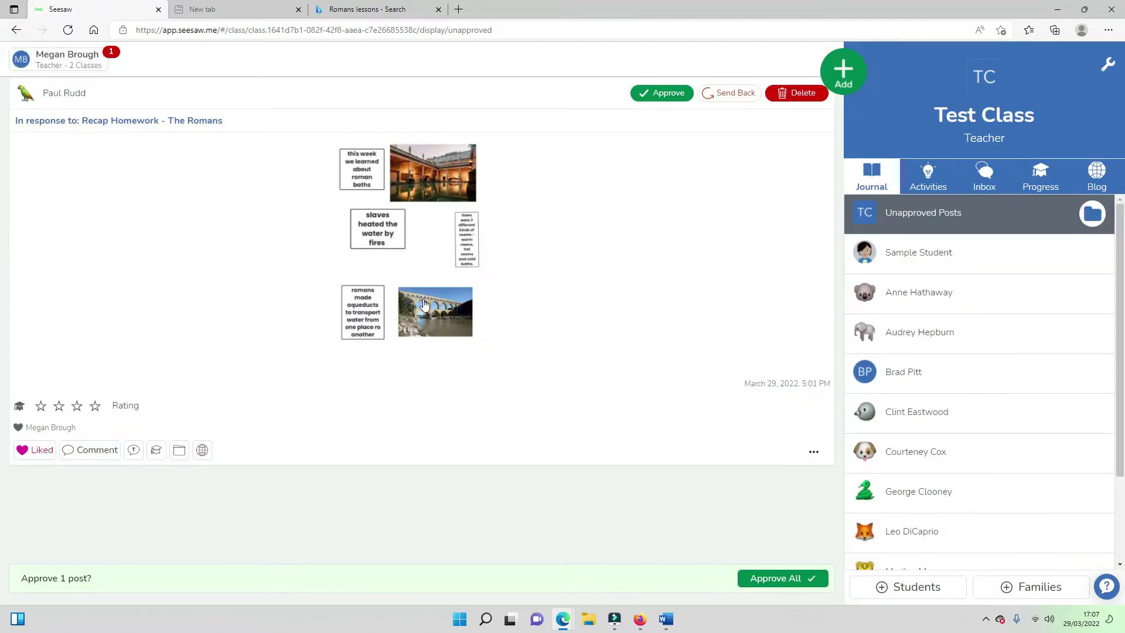
Step: Open the Romans homework post in full view and rate it three stars
left_click(405, 252)
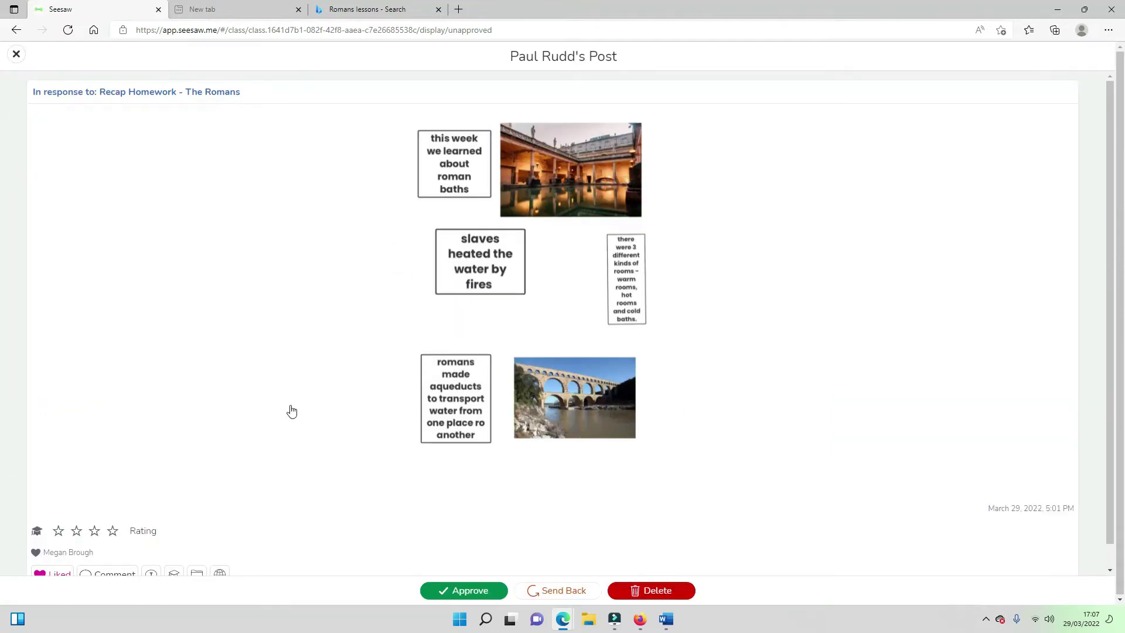
scroll(289, 410, "down", 2)
left_click(78, 509)
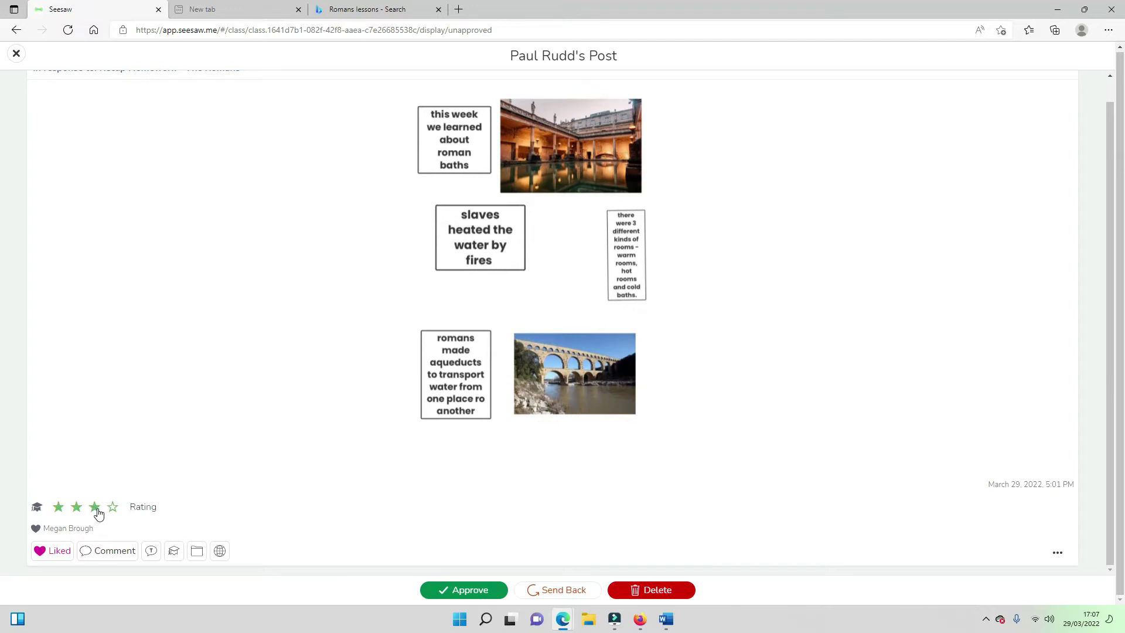
left_click(97, 511)
scroll(691, 328, "up", 1)
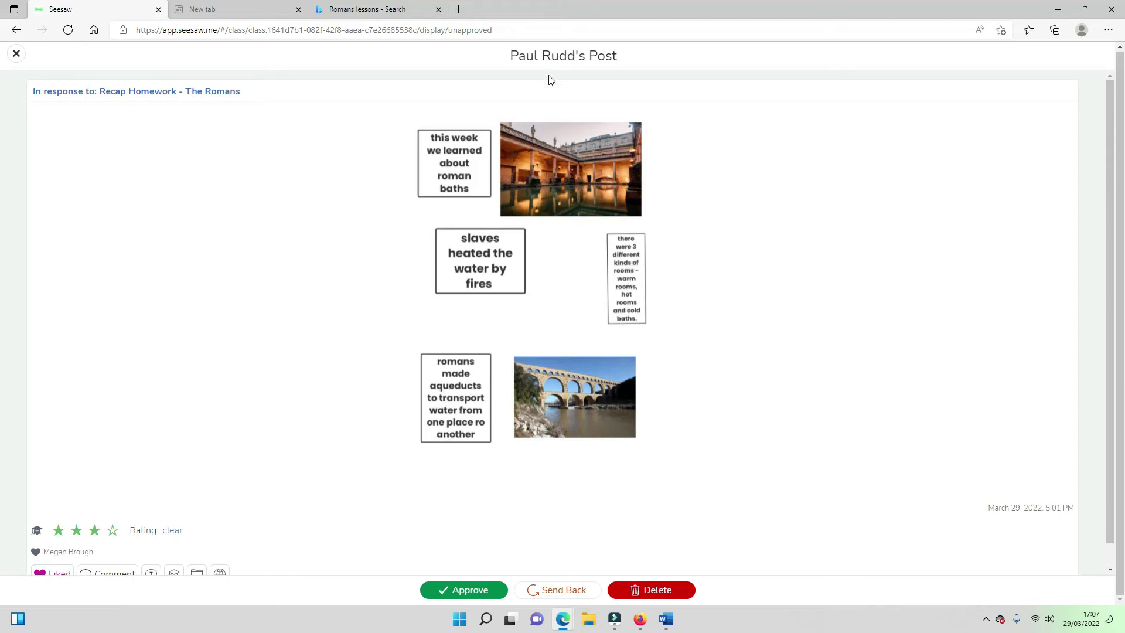
scroll(183, 399, "down", 1)
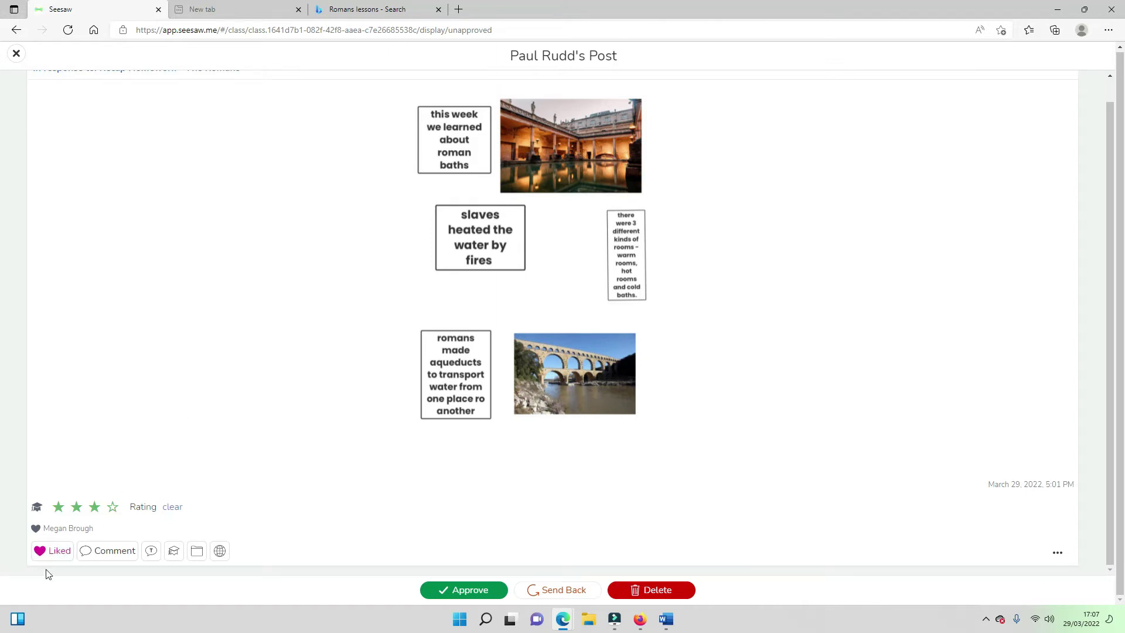
Step: Post the comment 'Excellent work, Please remember capital letters.' beneath the Romans post
left_click(134, 555)
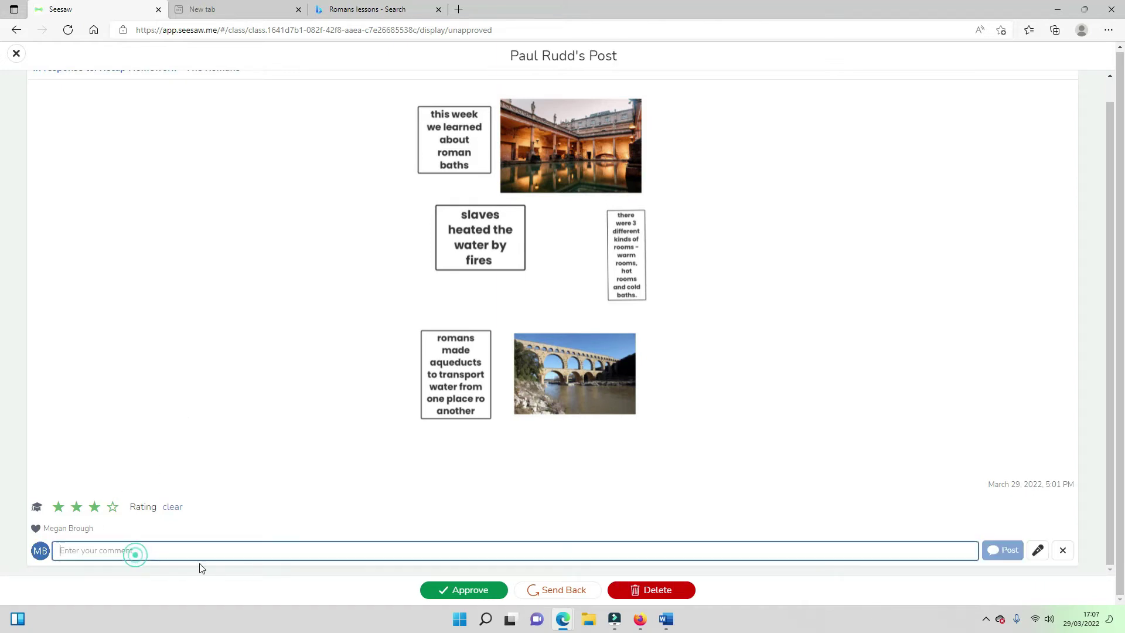
type("Exc")
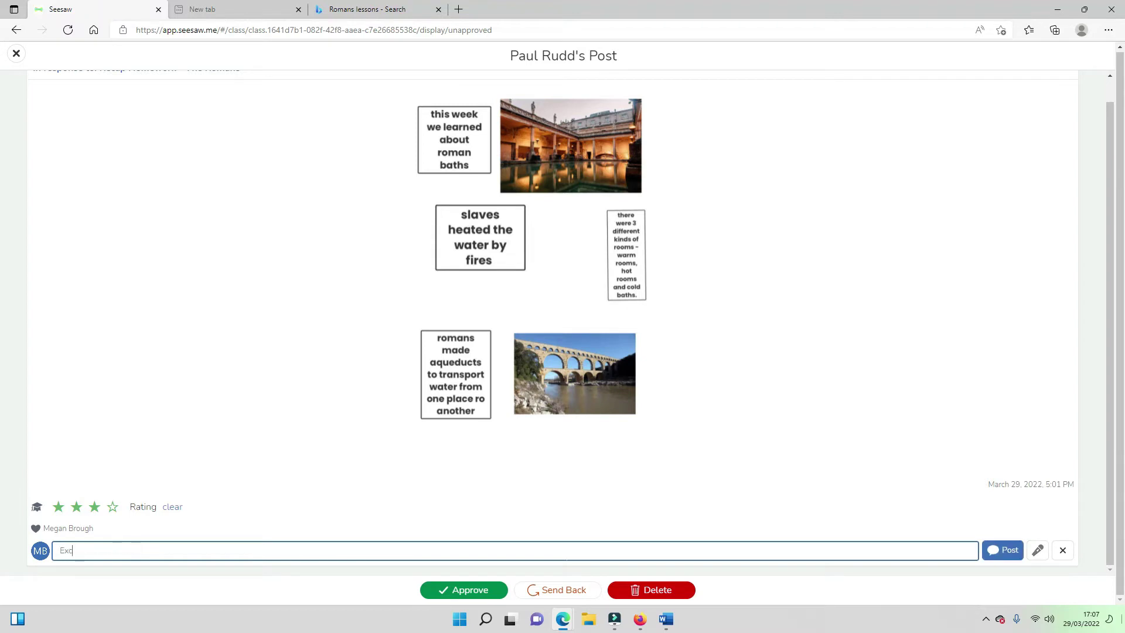
type("ellentg")
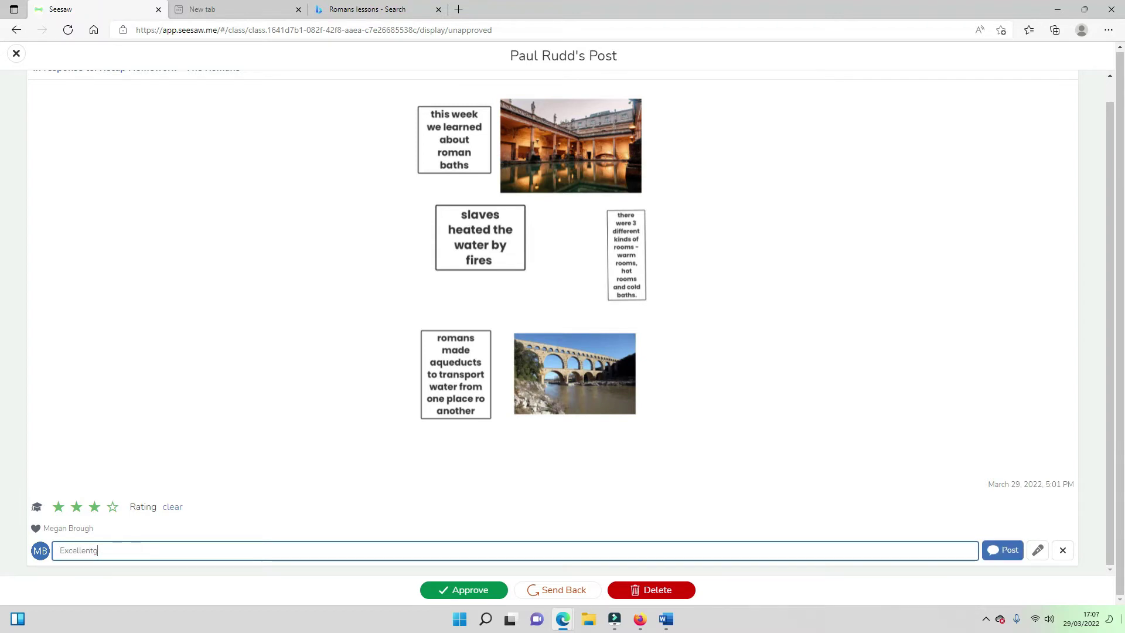
key("BackSpace")
type("work,")
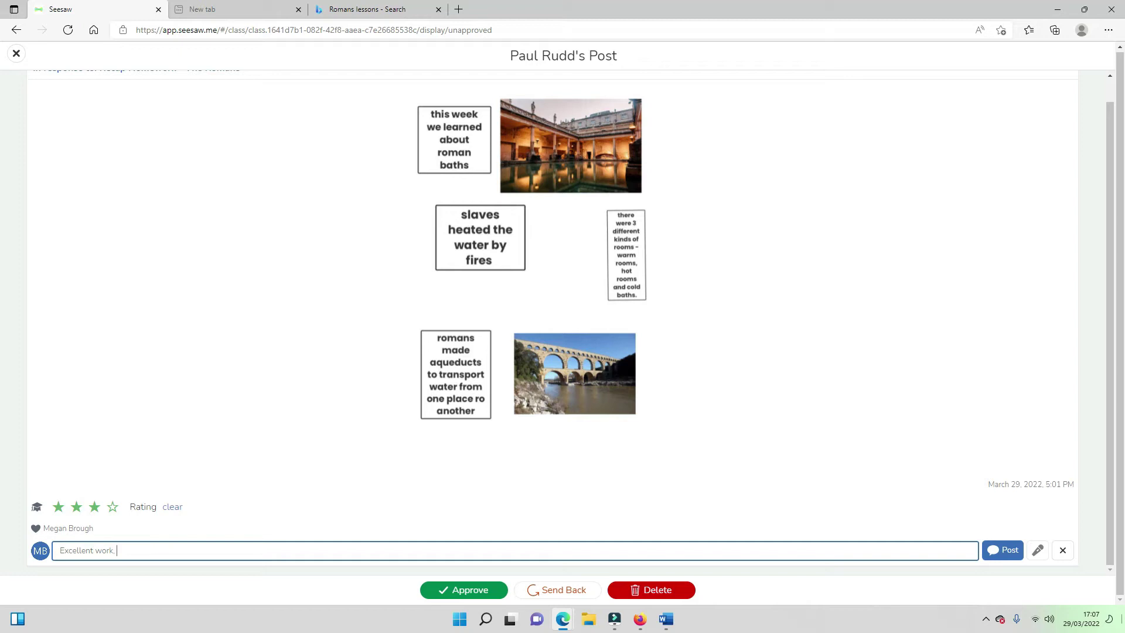
type(" Please remember")
key("BackSpace")
key("BackSpace")
type("capital letters")
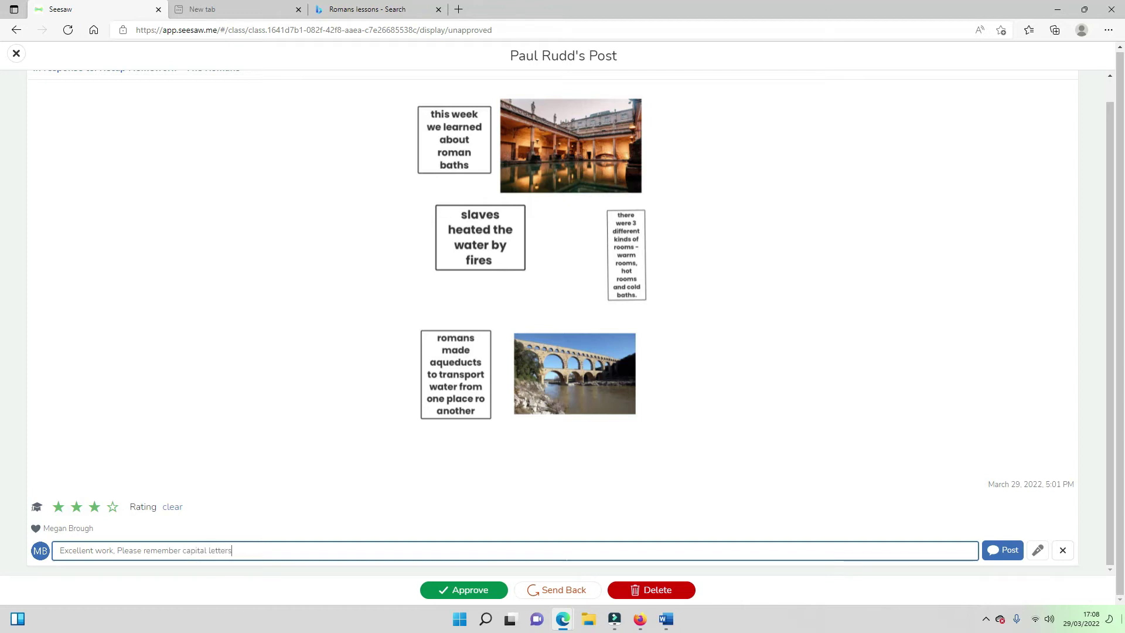
type(".")
left_click(1004, 550)
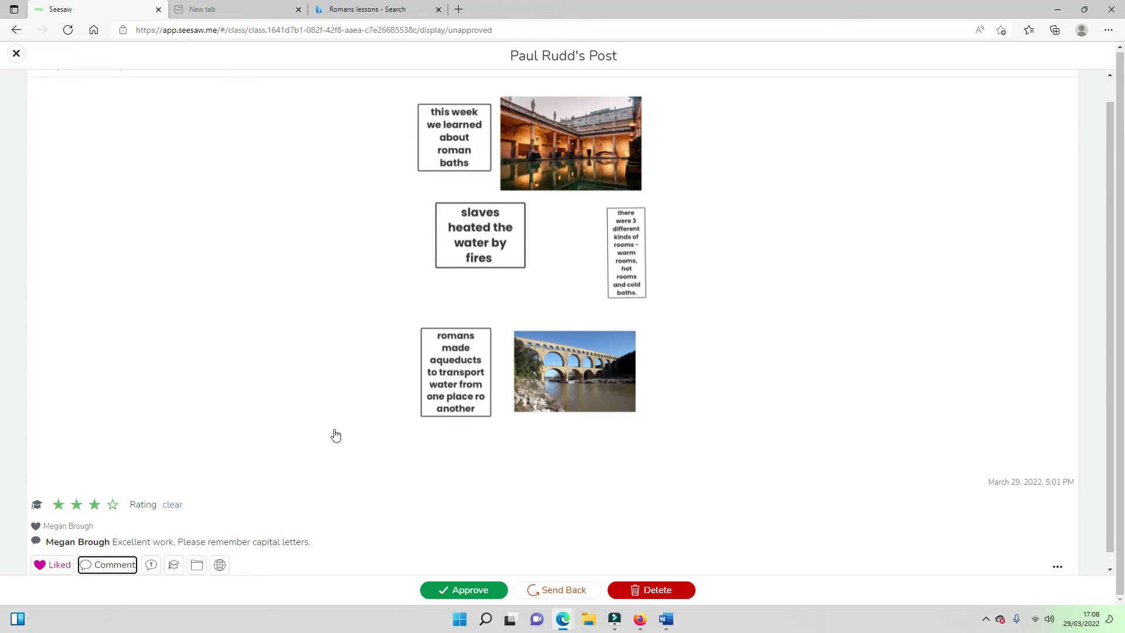
scroll(308, 436, "down", 1)
scroll(662, 374, "up", 1)
scroll(878, 397, "down", 1)
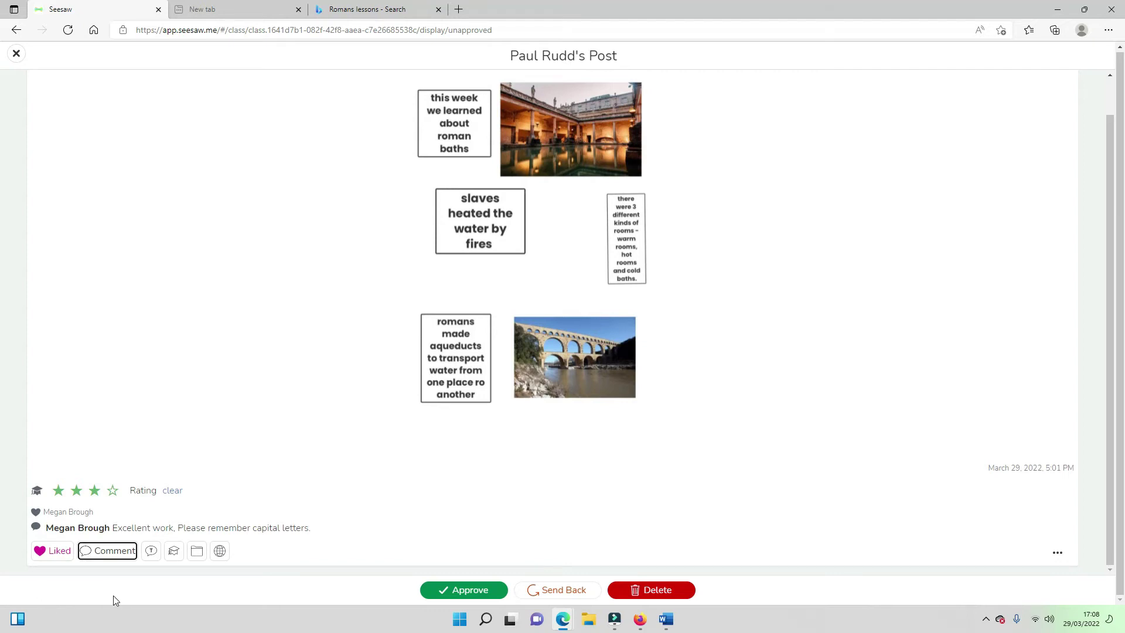
Step: Record a five-second voice comment and attach it to the Romans post
left_click(106, 554)
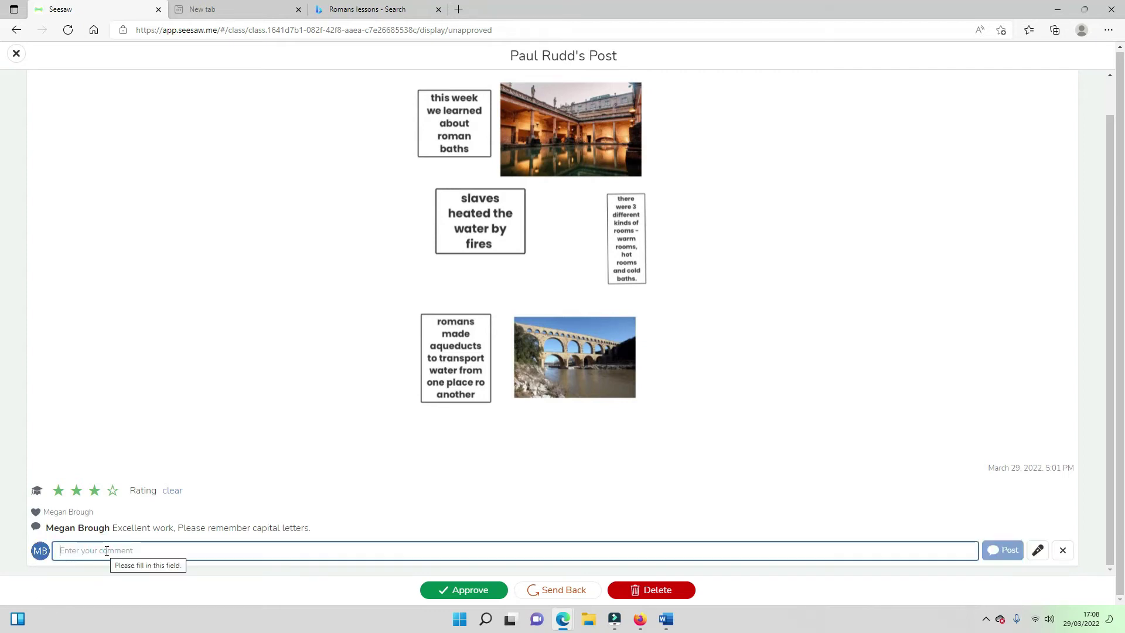
left_click(1038, 550)
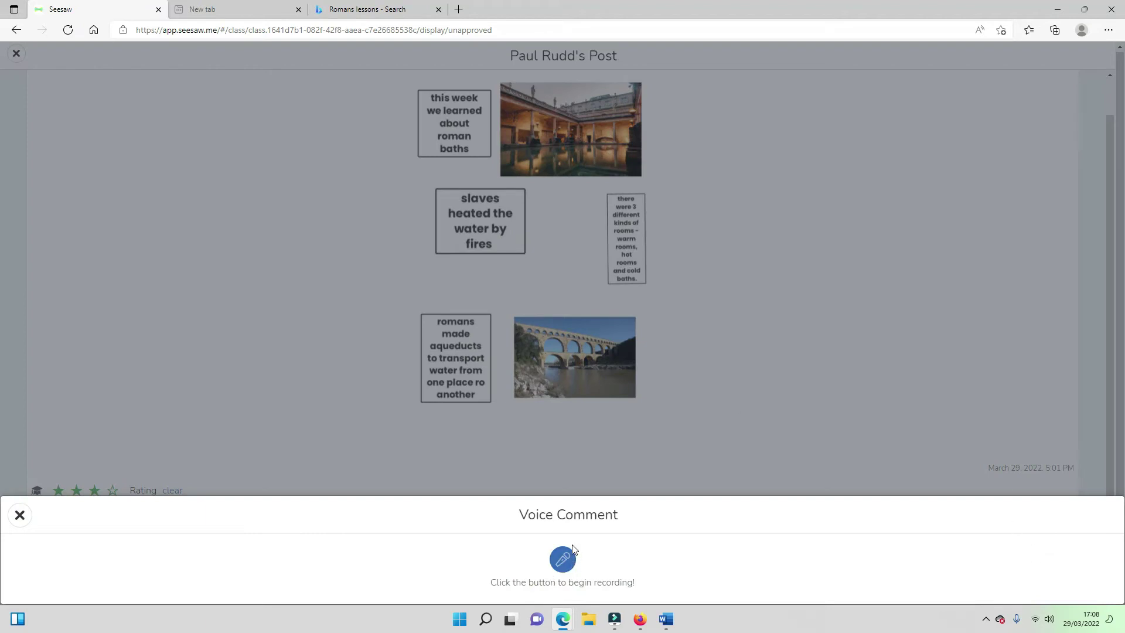
left_click(564, 560)
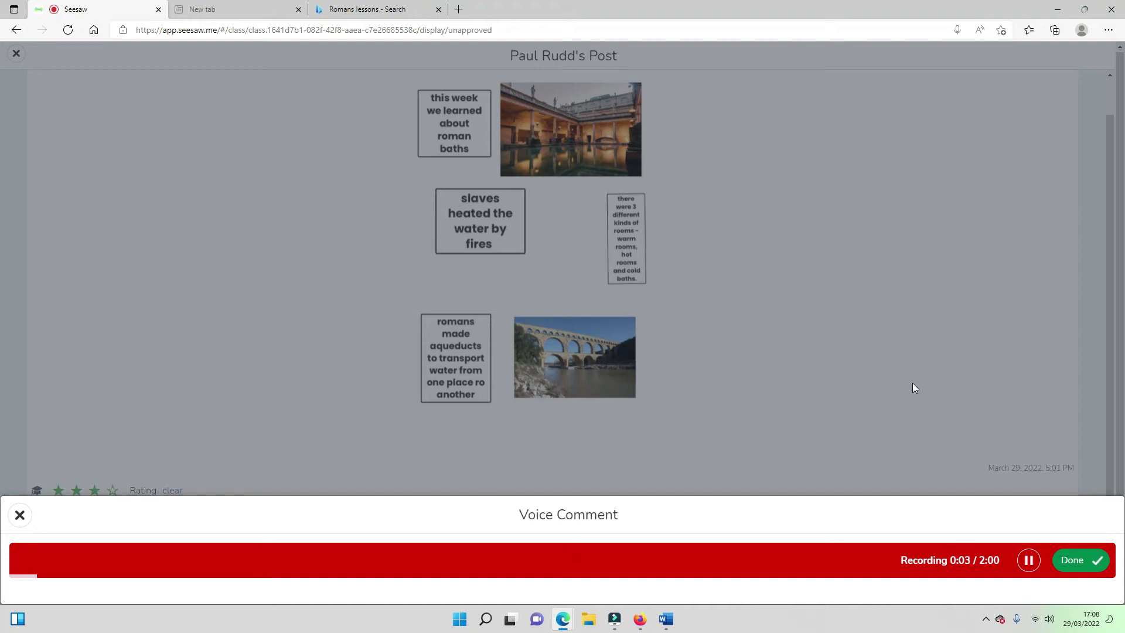
left_click(1076, 560)
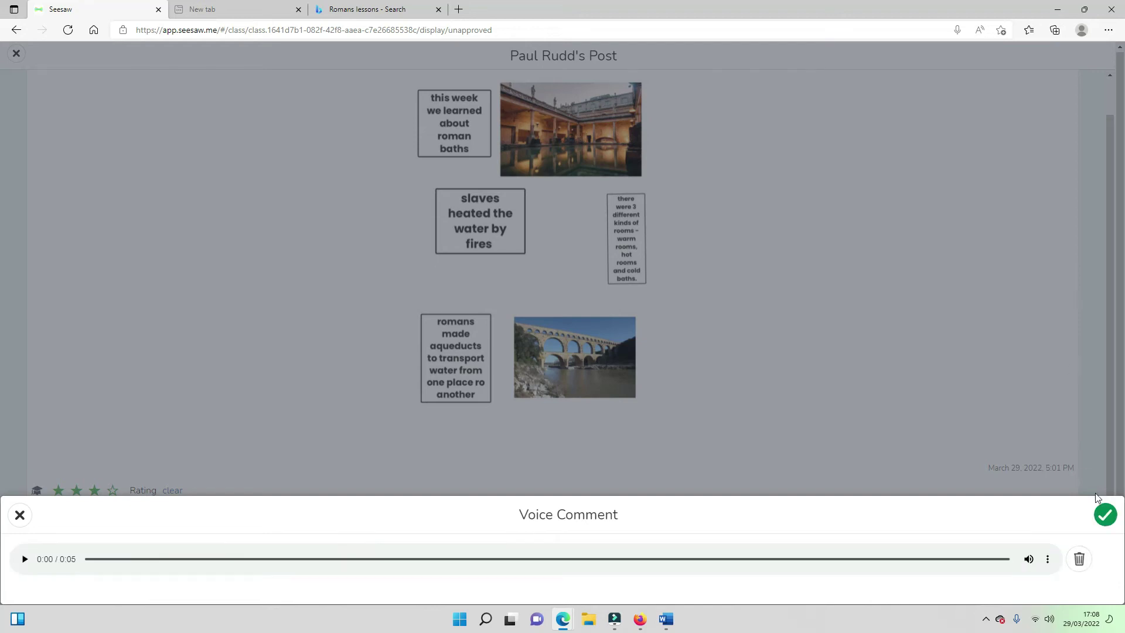
left_click(1104, 513)
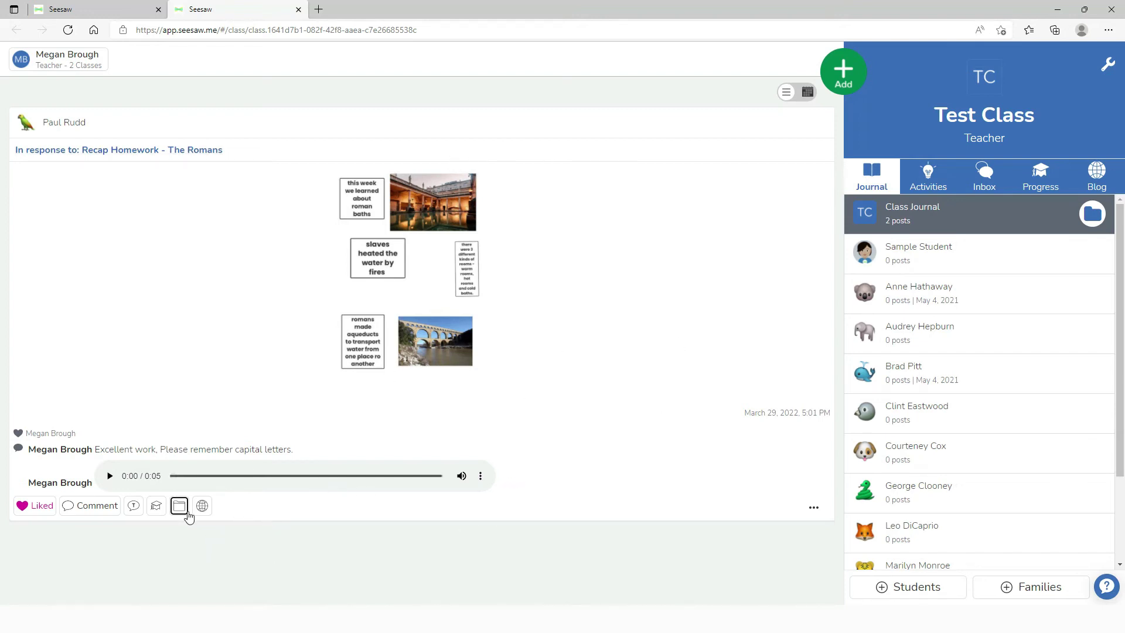
Step: File the approved Romans post in the Topics folder
left_click(179, 506)
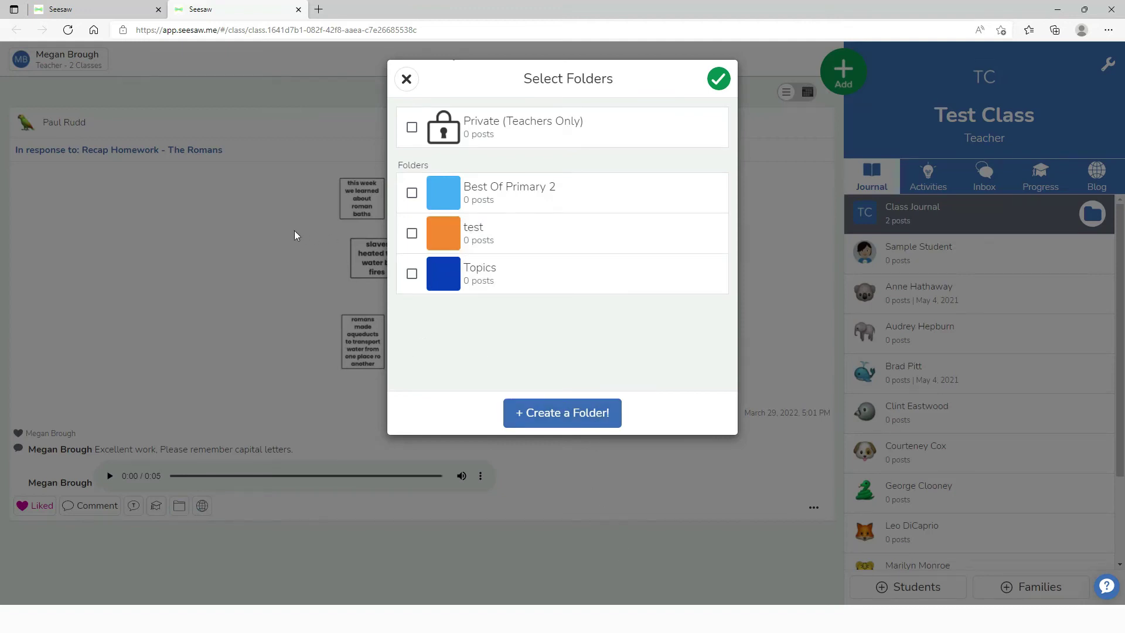
left_click(412, 277)
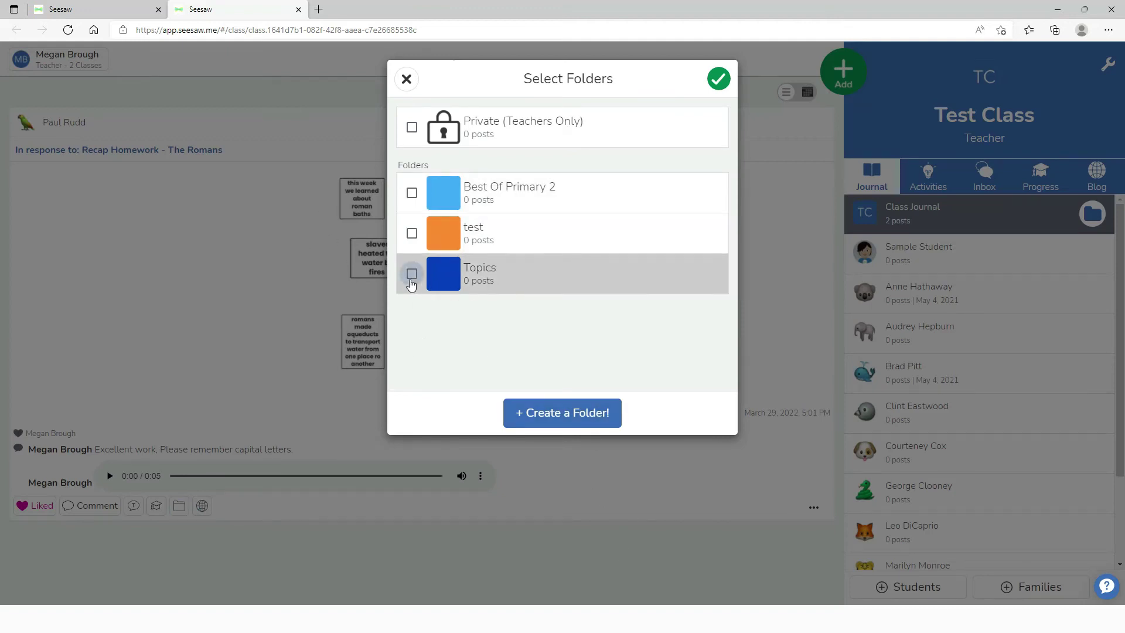
left_click(718, 79)
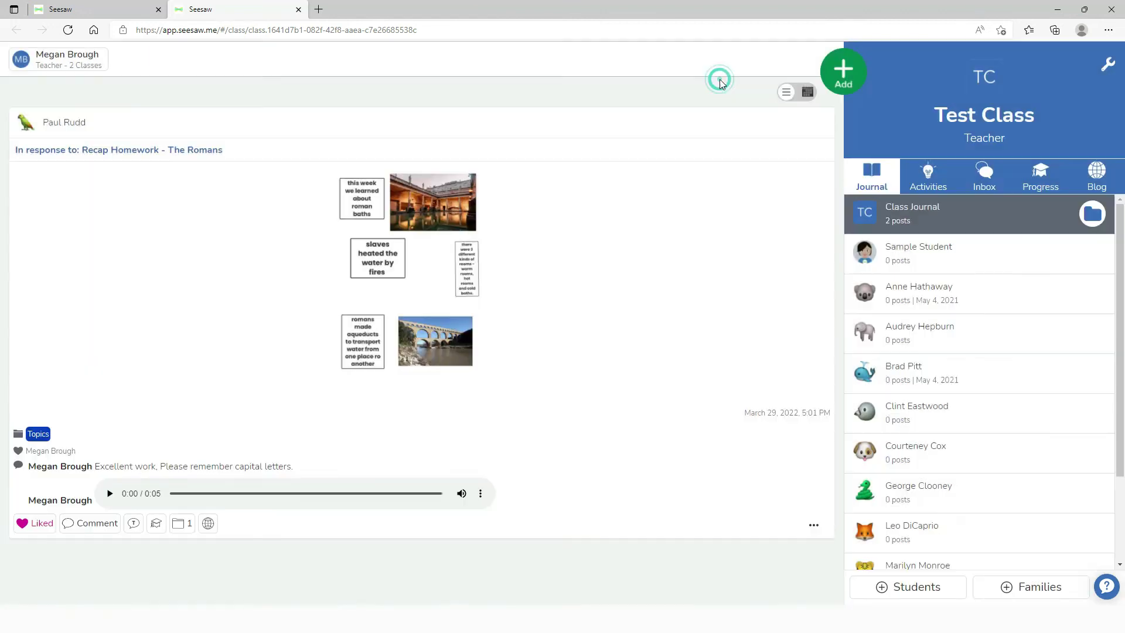
Step: Filter the journal to the student and view their Topics folder
scroll(970, 515, "down", 2)
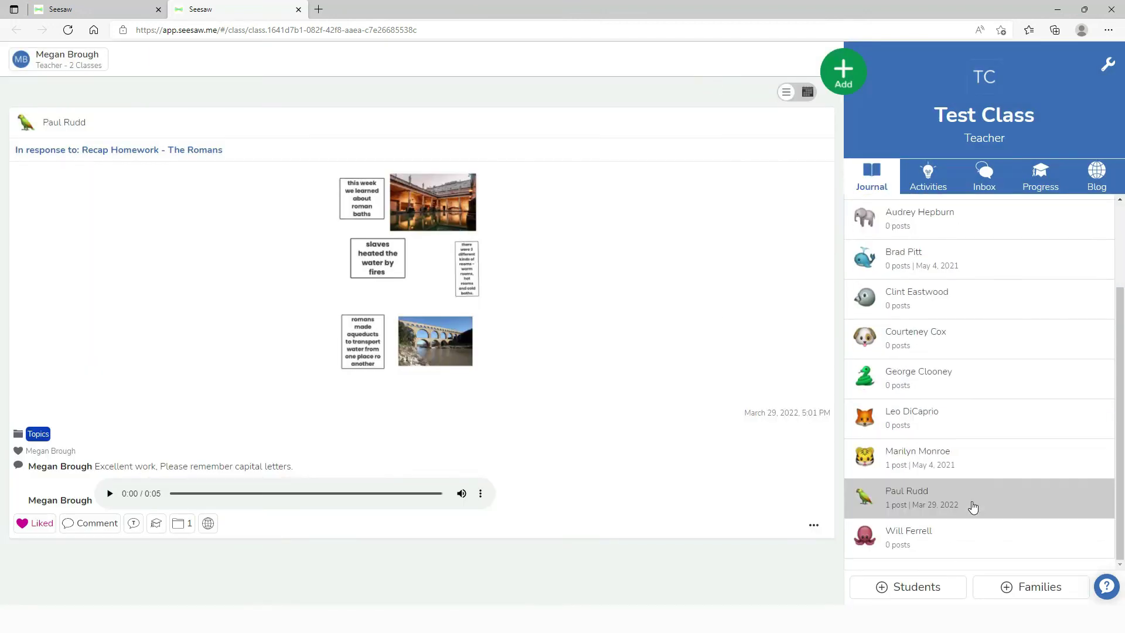
left_click(972, 507)
left_click(1089, 548)
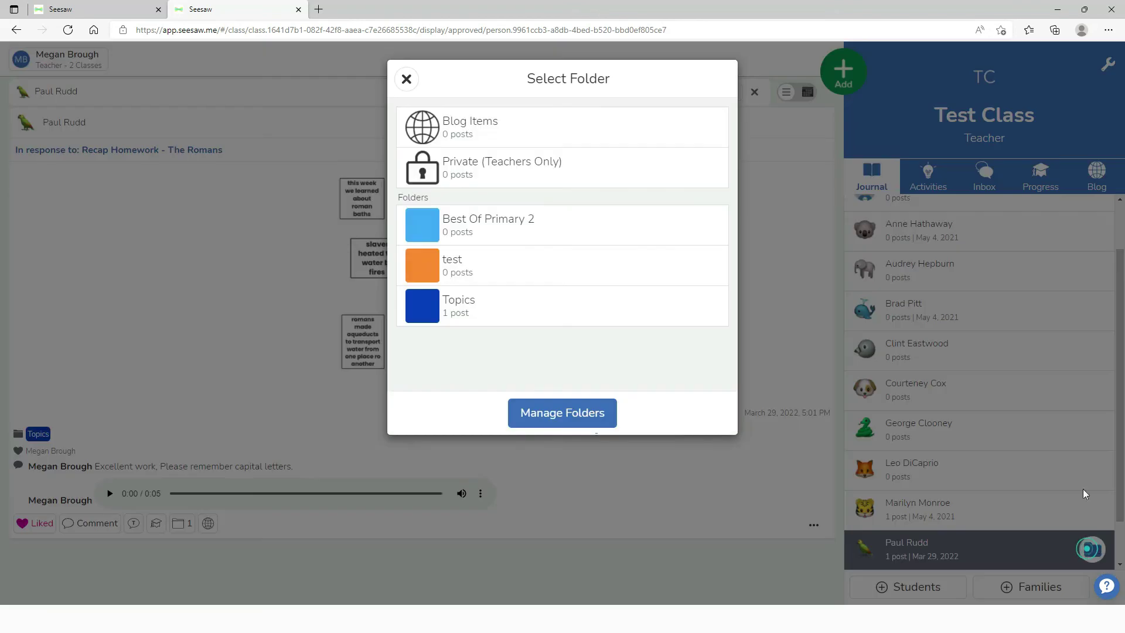
left_click(430, 318)
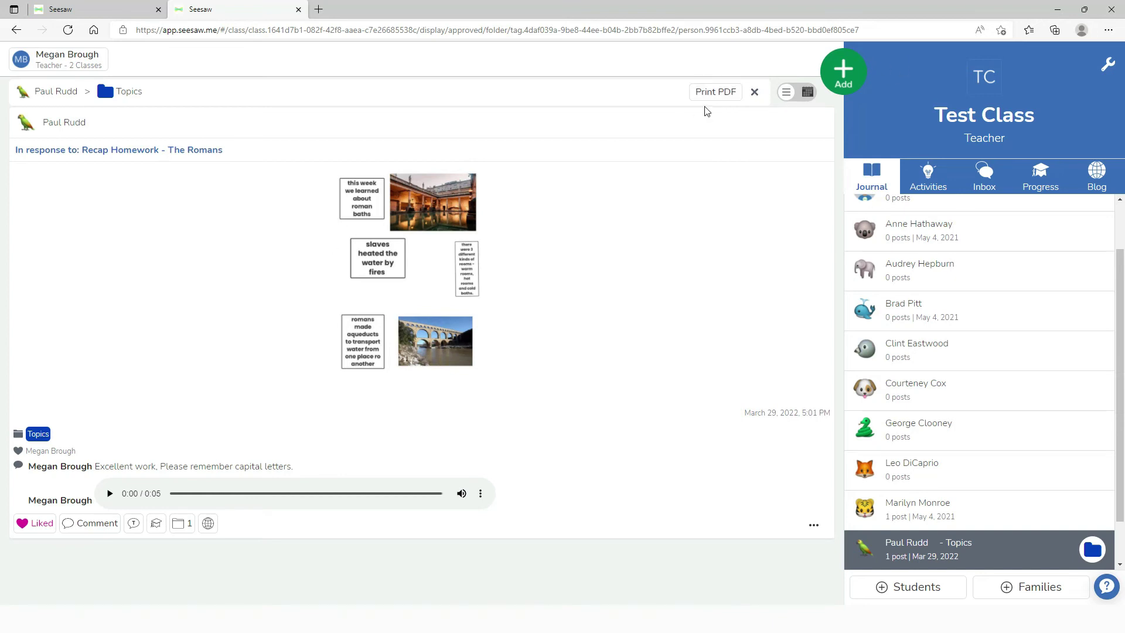
left_click(705, 110)
key("ctrl+a")
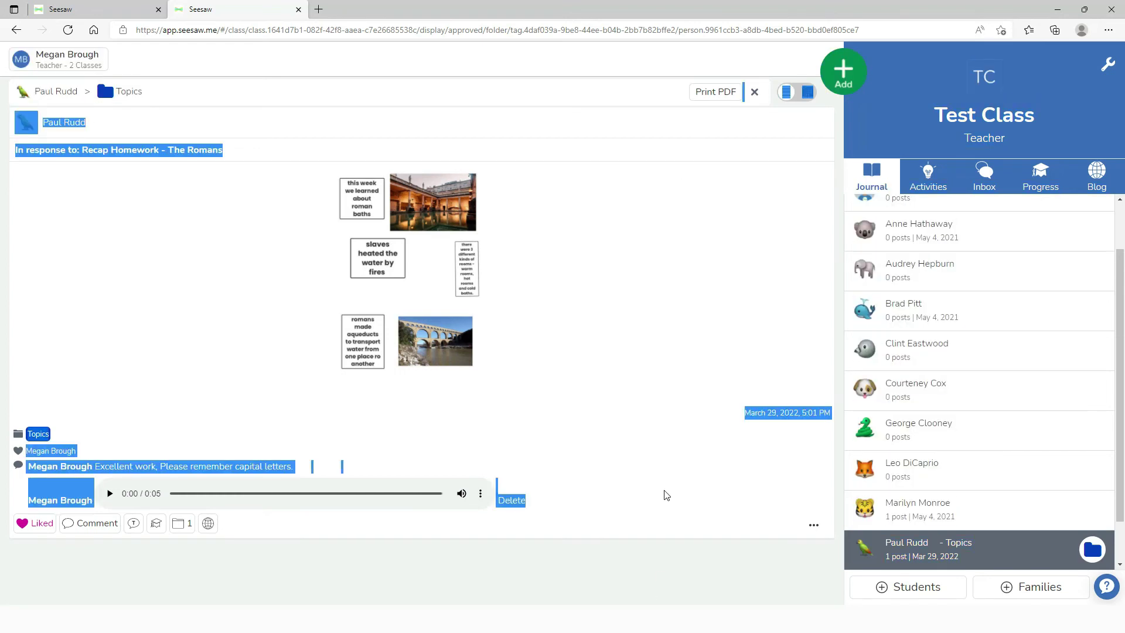
left_click(679, 552)
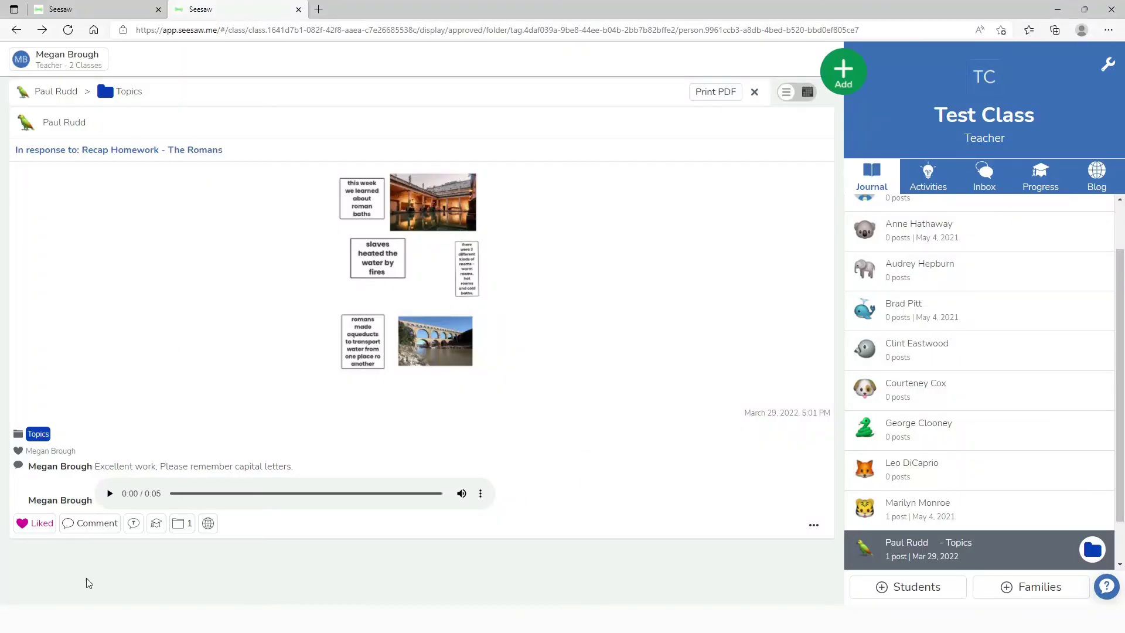
Step: Tag the post with the Roman work skill at three stars and save
left_click(157, 523)
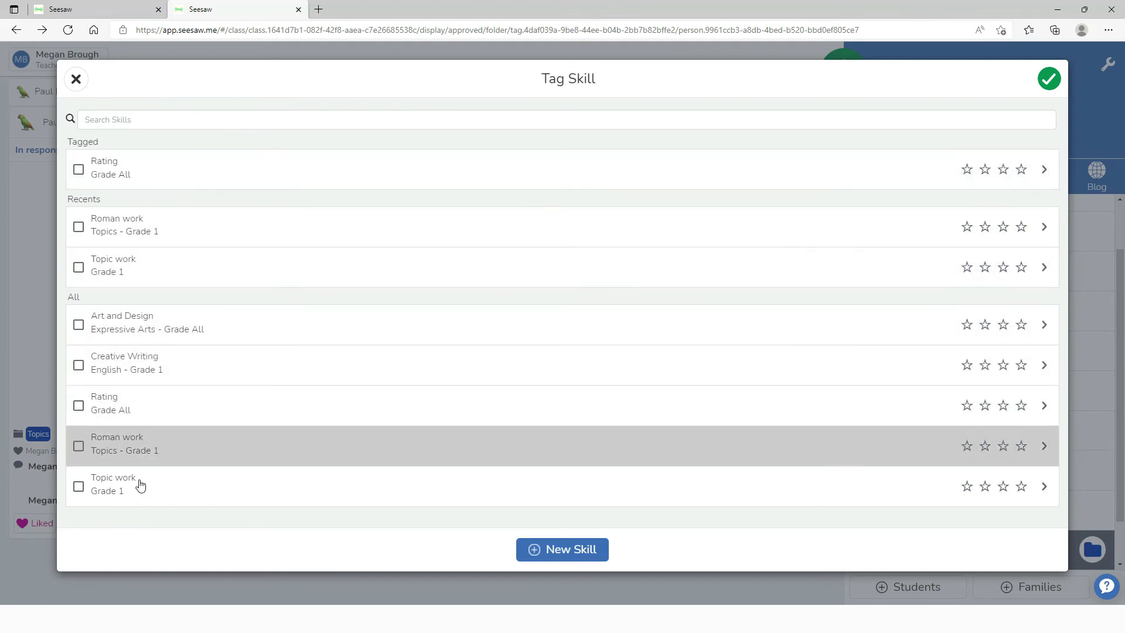
left_click(78, 446)
left_click(1005, 447)
left_click(1003, 446)
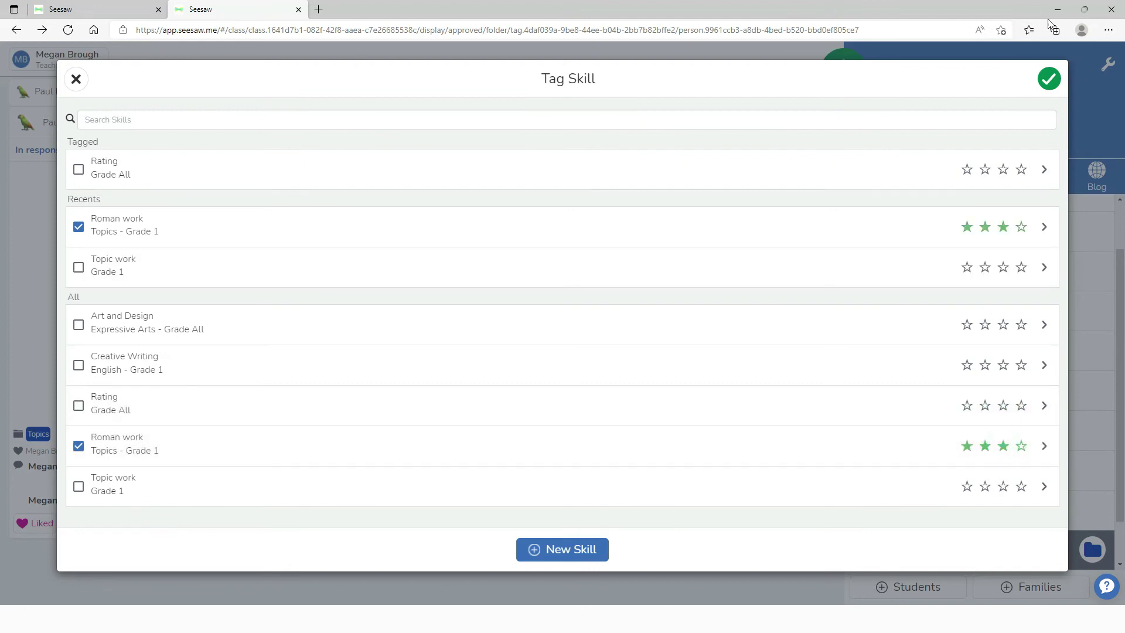
left_click(1046, 79)
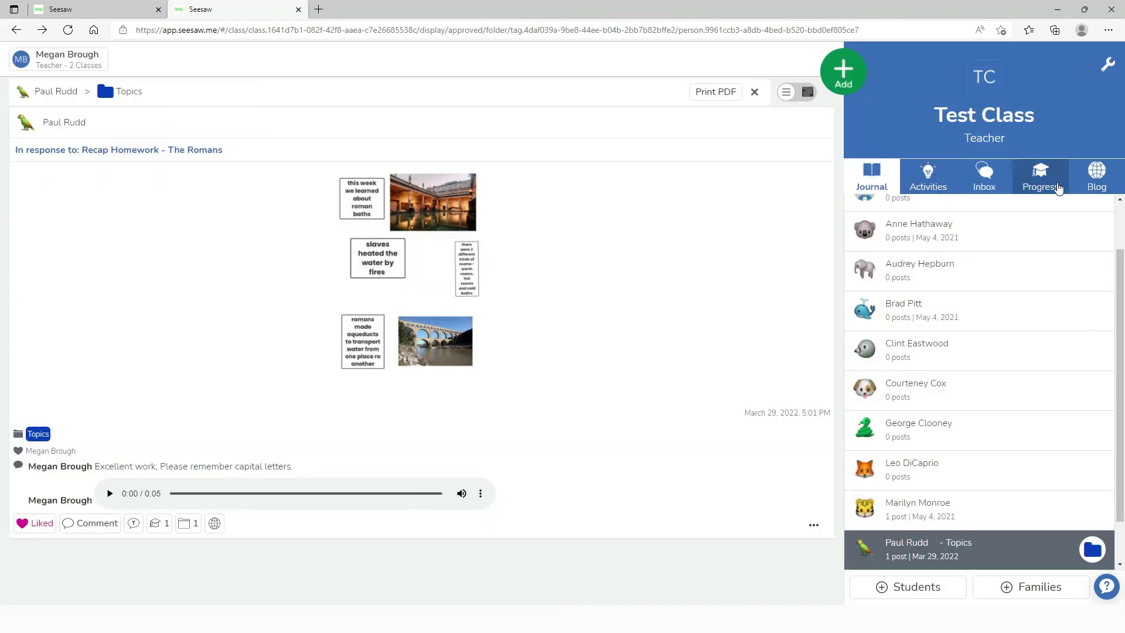
Step: Open the Progress dashboard and compare Skills and Activities views, ending on Activities View
left_click(1052, 186)
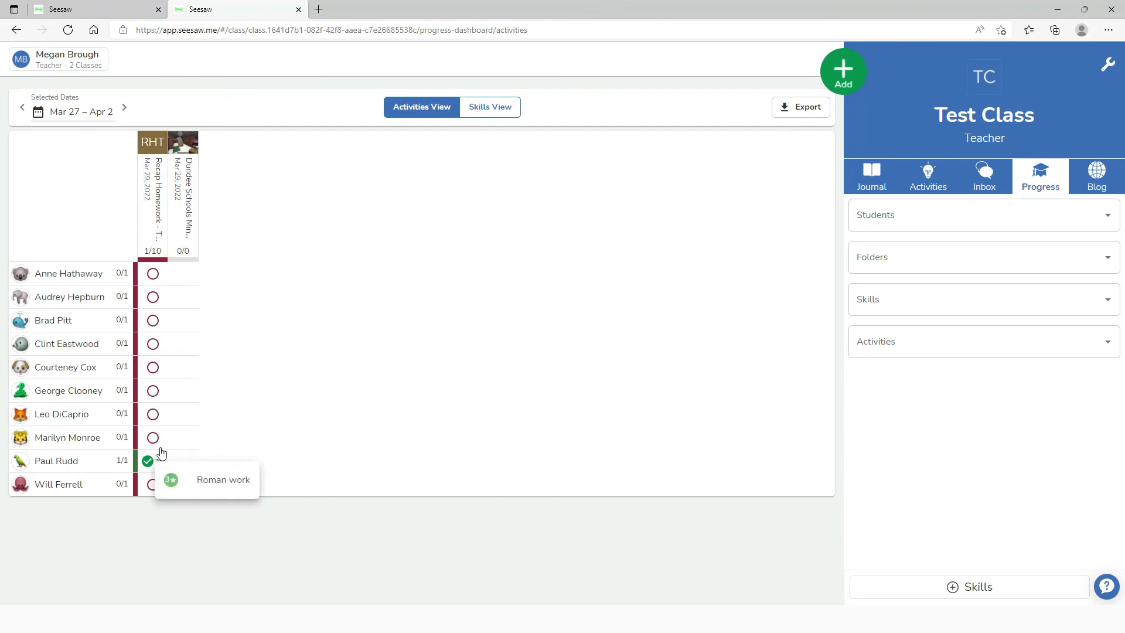
left_click(475, 116)
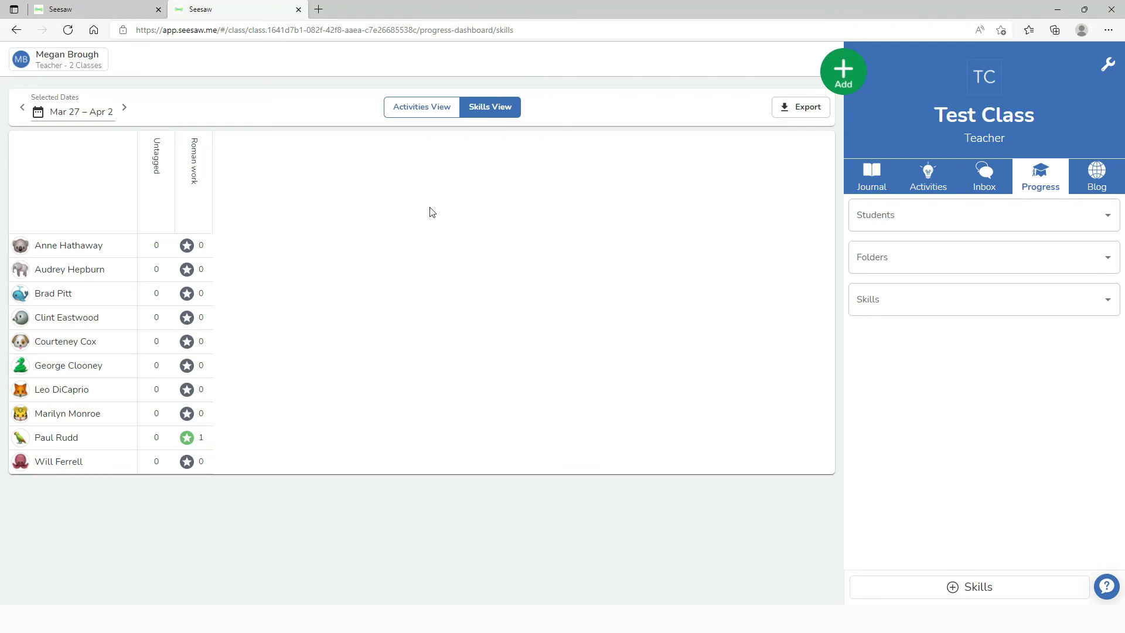
left_click(440, 106)
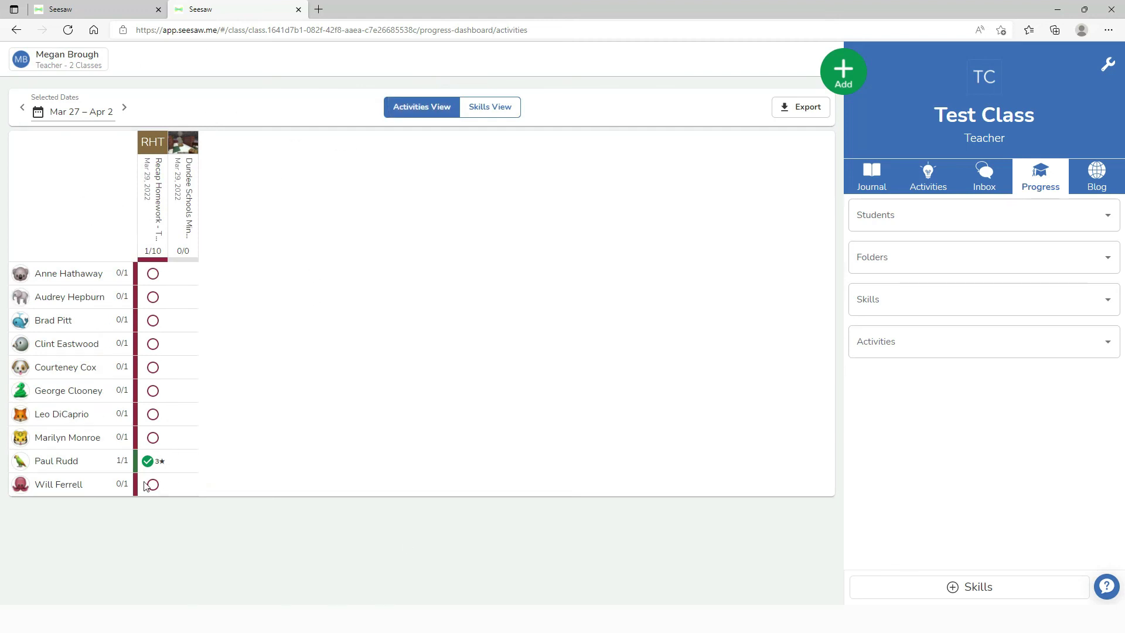
left_click(482, 115)
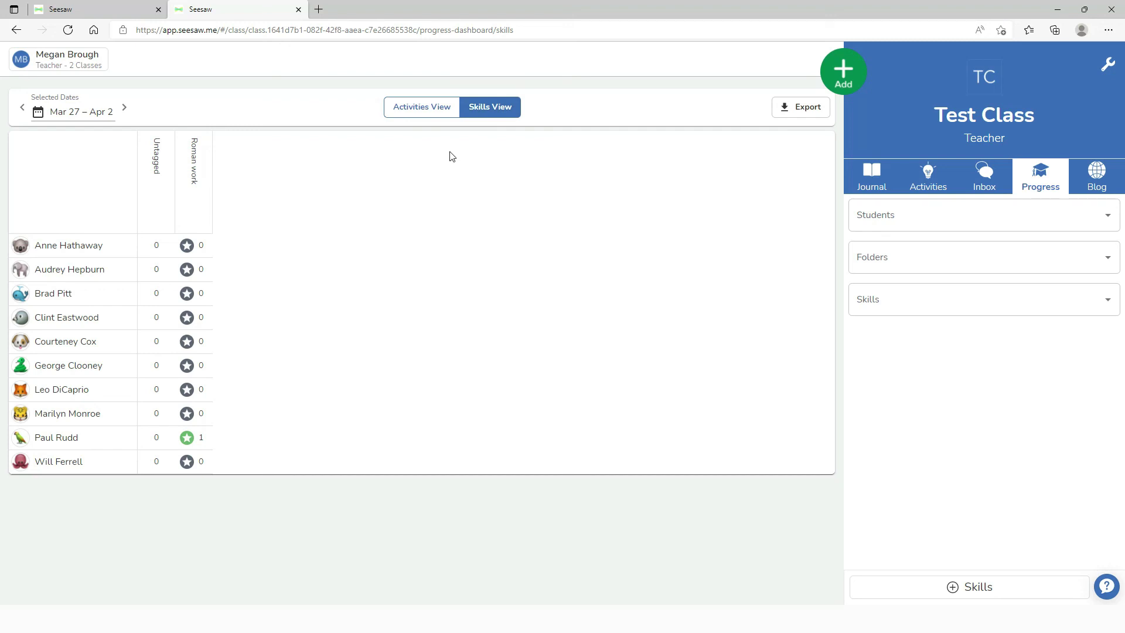
left_click(434, 111)
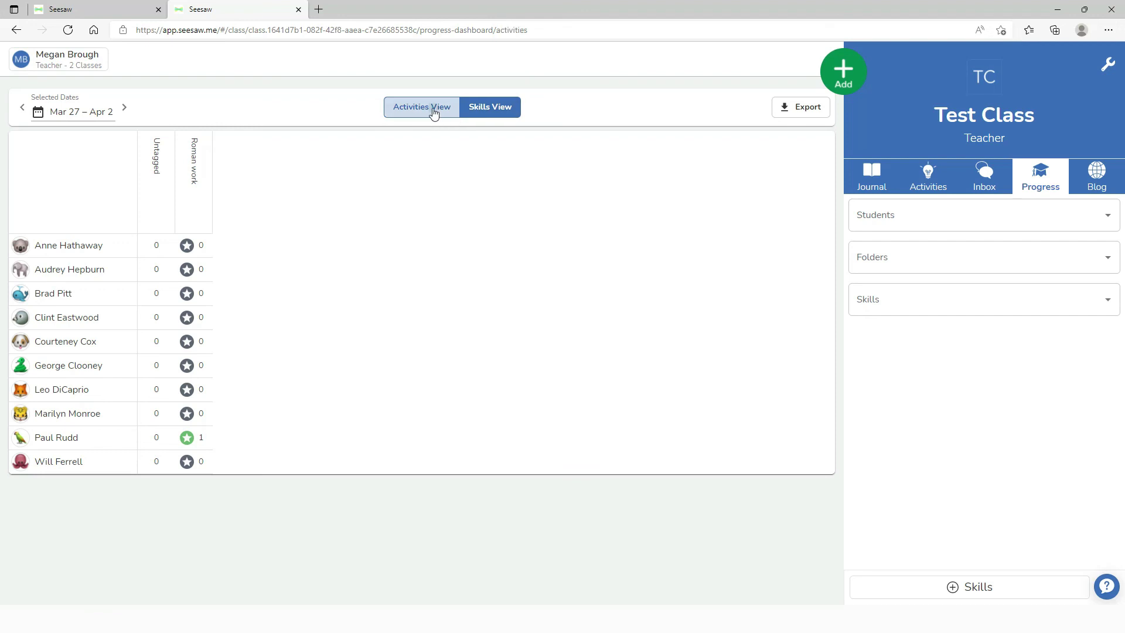